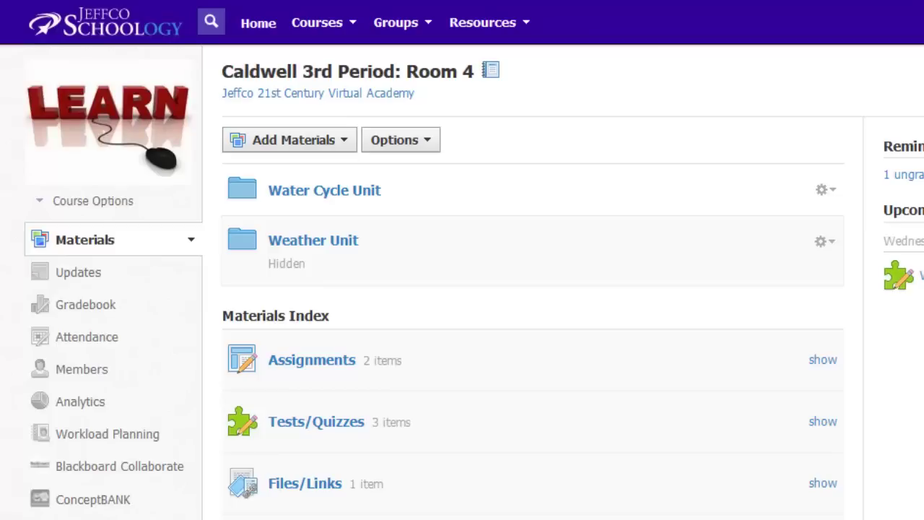
Open the Weather Unit folder and start adding a new test/quiz
{"action": "left_click", "coordinate": [332, 245]}
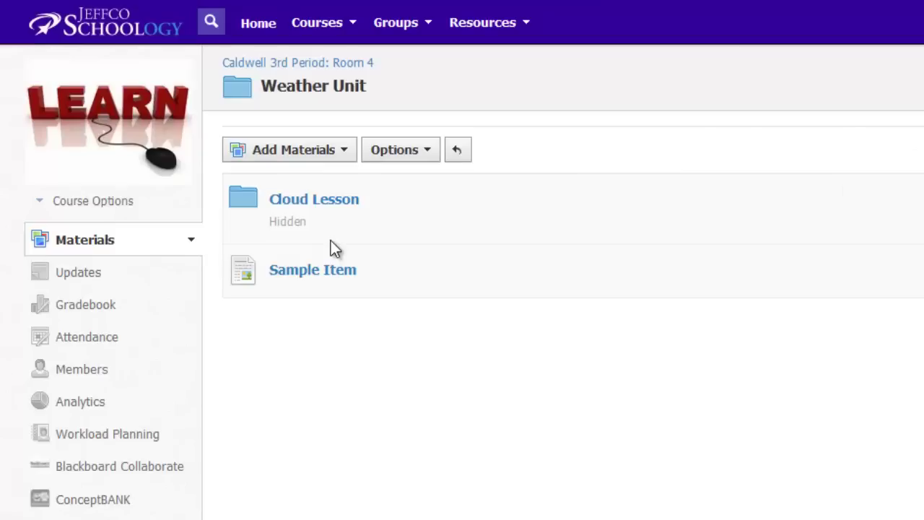
{"action": "left_click", "coordinate": [308, 153]}
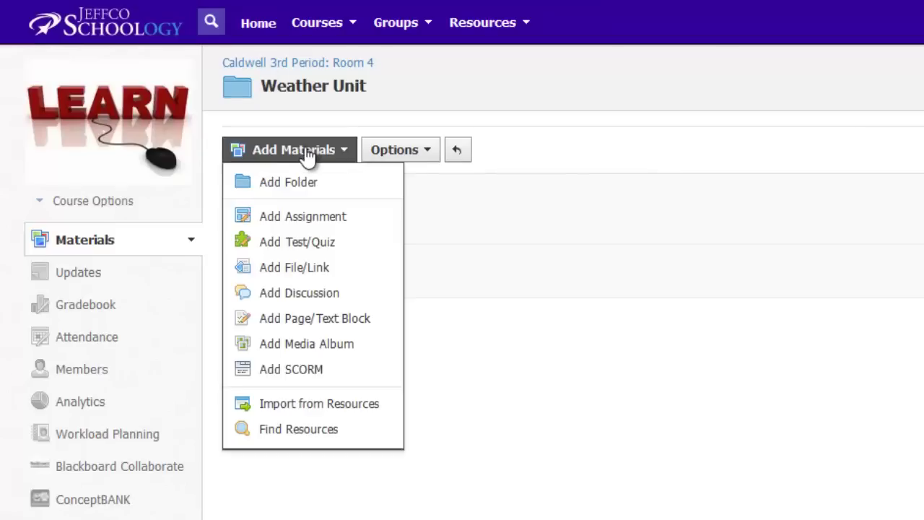
{"action": "left_click", "coordinate": [320, 248]}
Create 'Sample Quiz' worth 25 max points in the Quizzes category
{"action": "type", "text": "Sample Quiz"}
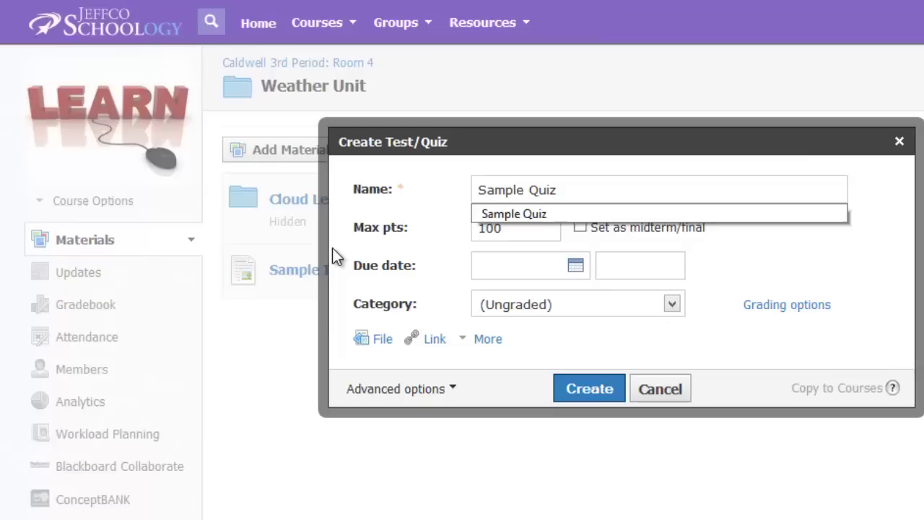
{"action": "key", "text": "Tab"}
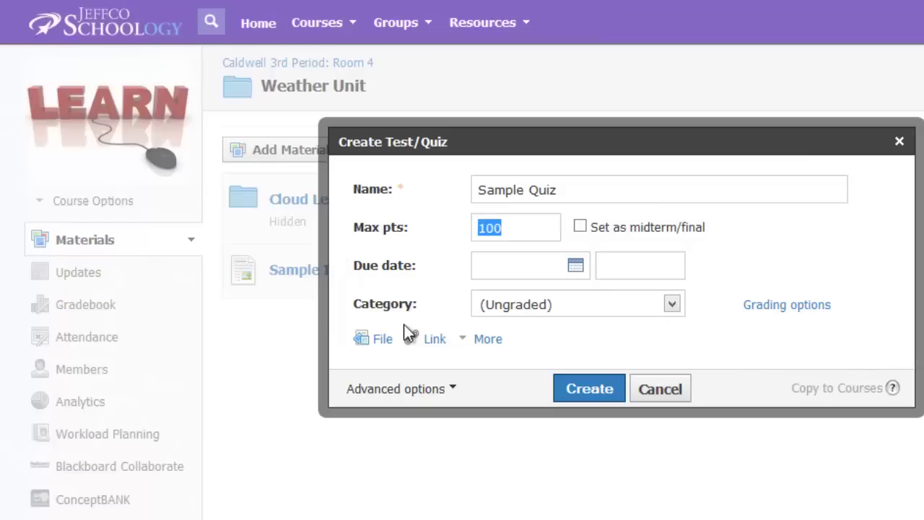
{"action": "type", "text": "25"}
{"action": "left_click", "coordinate": [549, 309]}
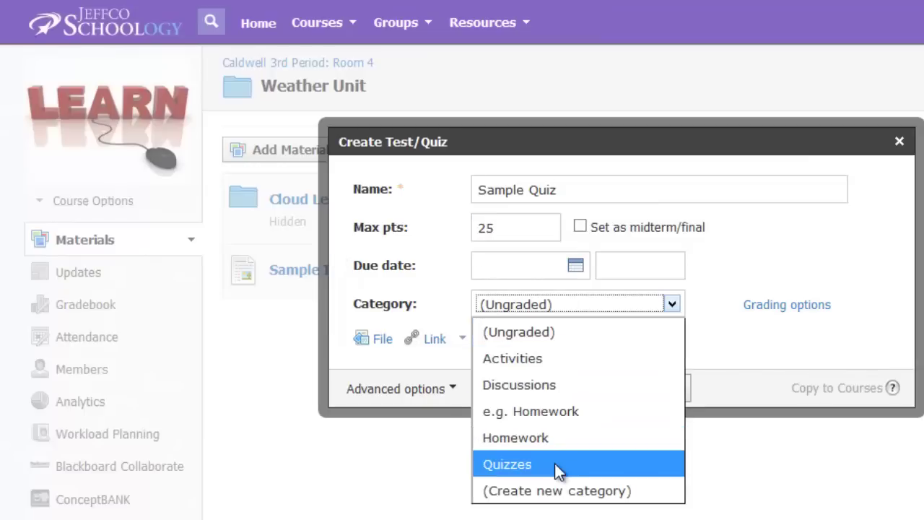
{"action": "left_click", "coordinate": [554, 463]}
{"action": "left_click", "coordinate": [582, 387]}
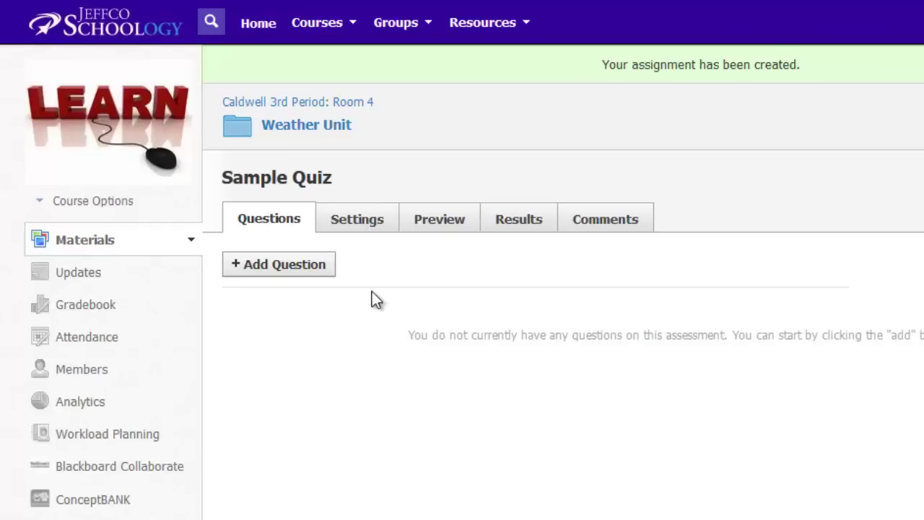
Add an essay question asking for a description in Spanish of three things seen at the zoo
{"action": "left_click", "coordinate": [318, 271]}
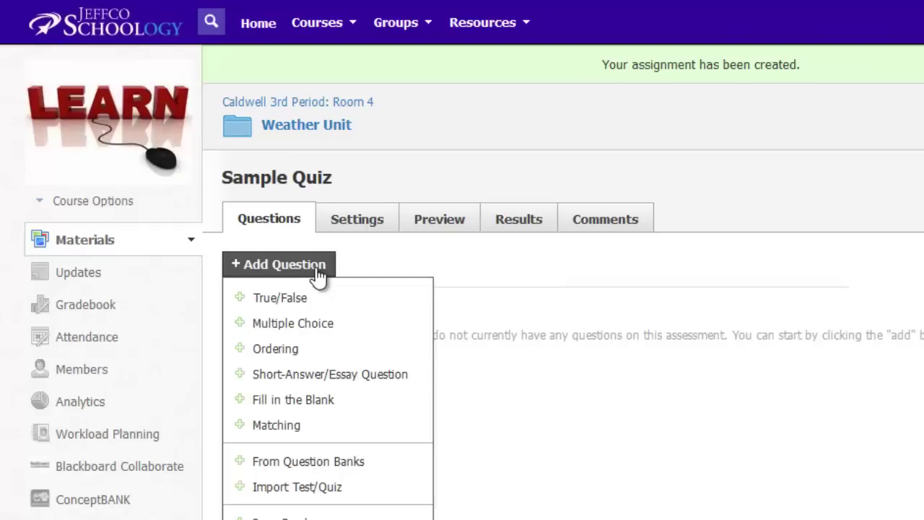
{"action": "left_click", "coordinate": [365, 374]}
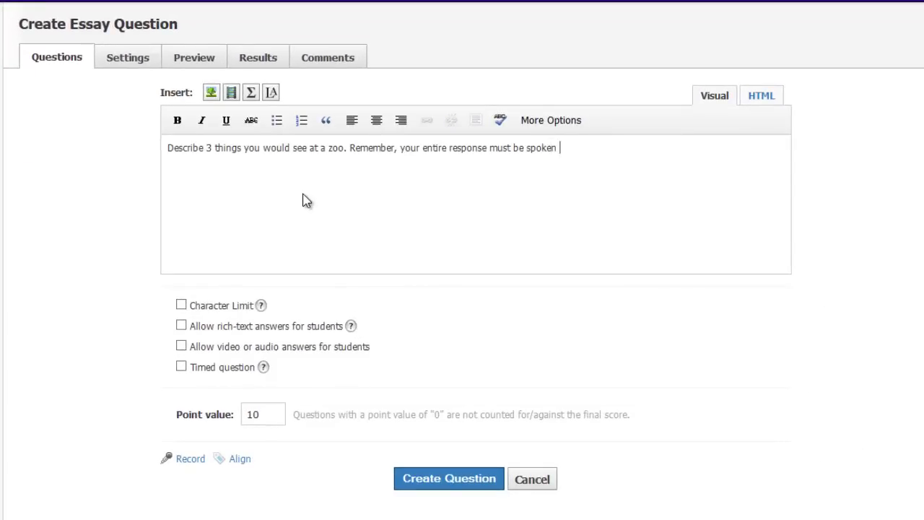
{"action": "type", "text": "in Spanish."}
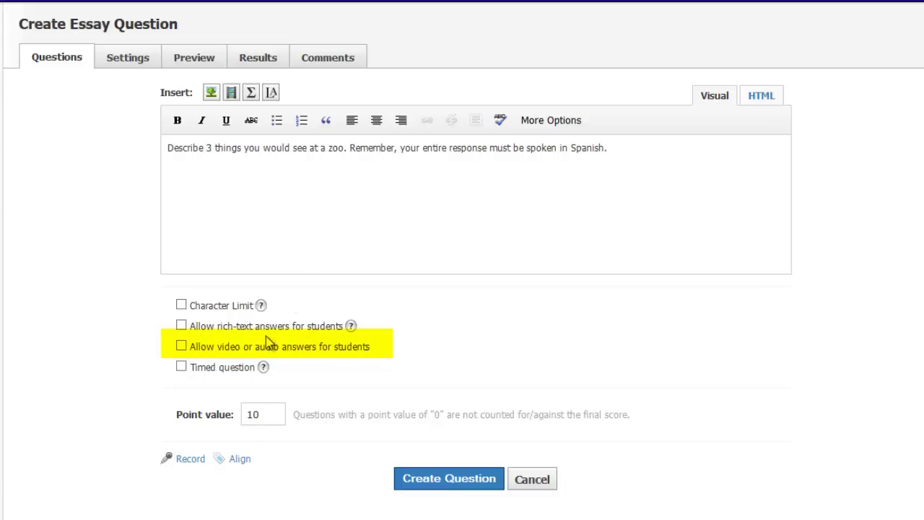
Allow audio/video answers, hide the text field, set 5 points, and save the question
{"action": "left_click", "coordinate": [181, 345]}
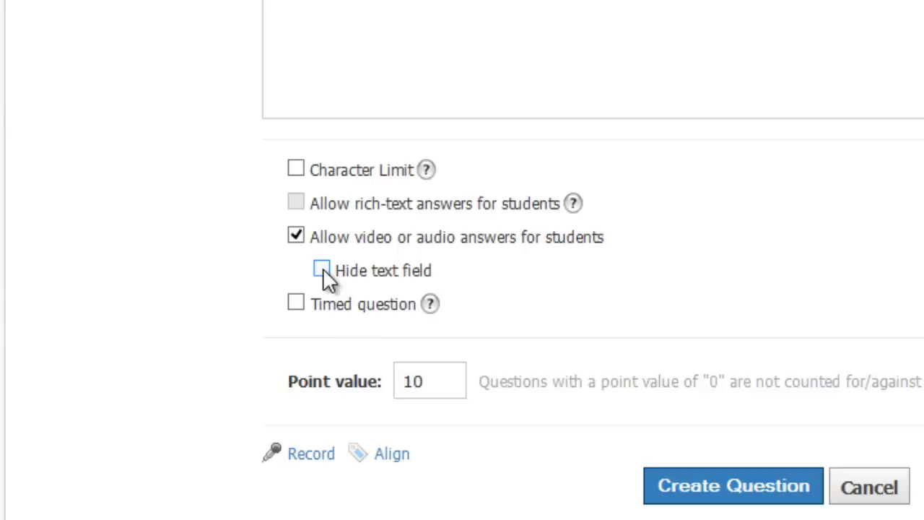
{"action": "left_click", "coordinate": [322, 270]}
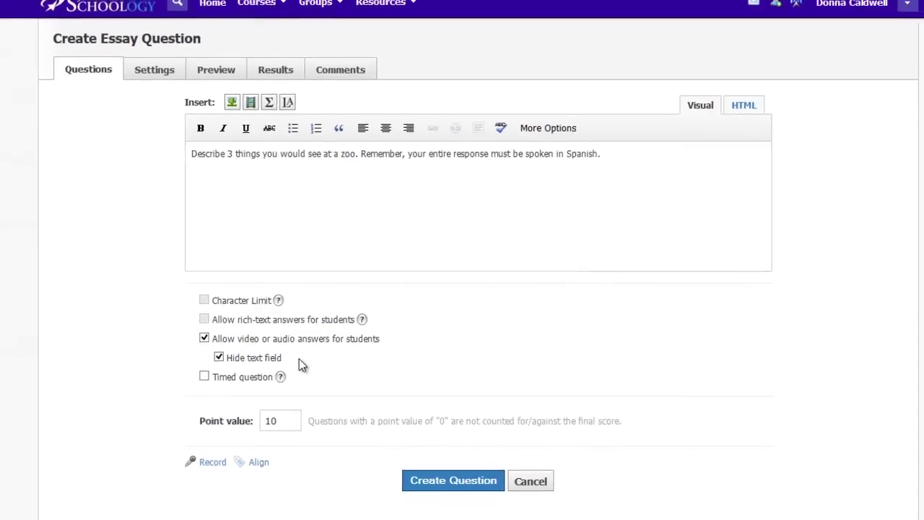
{"action": "left_click", "coordinate": [228, 416]}
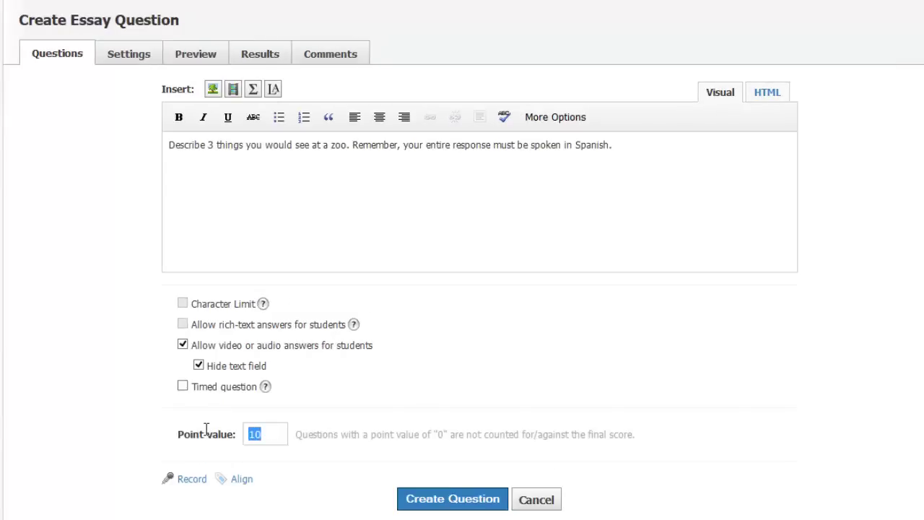
{"action": "type", "text": "5"}
{"action": "left_click", "coordinate": [443, 501]}
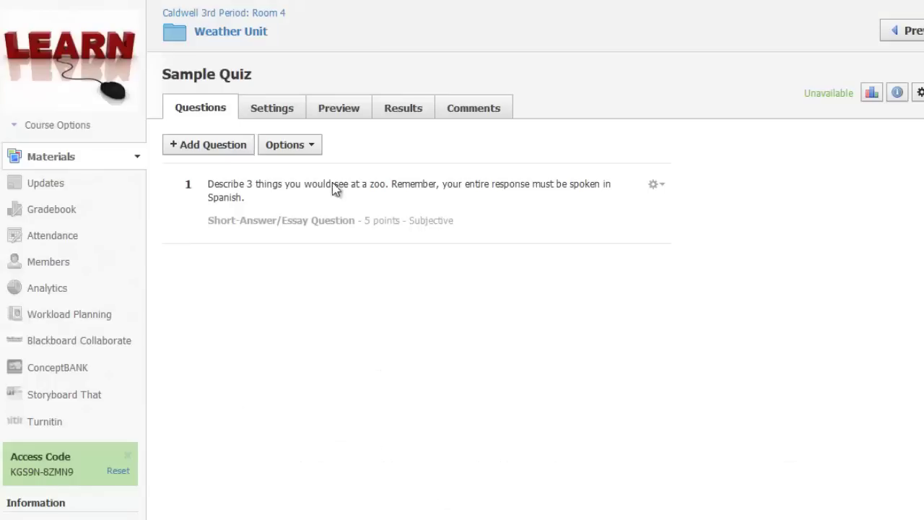
Begin a student preview of Sample Quiz showing Question 1's Record Answer option
{"action": "left_click", "coordinate": [340, 116]}
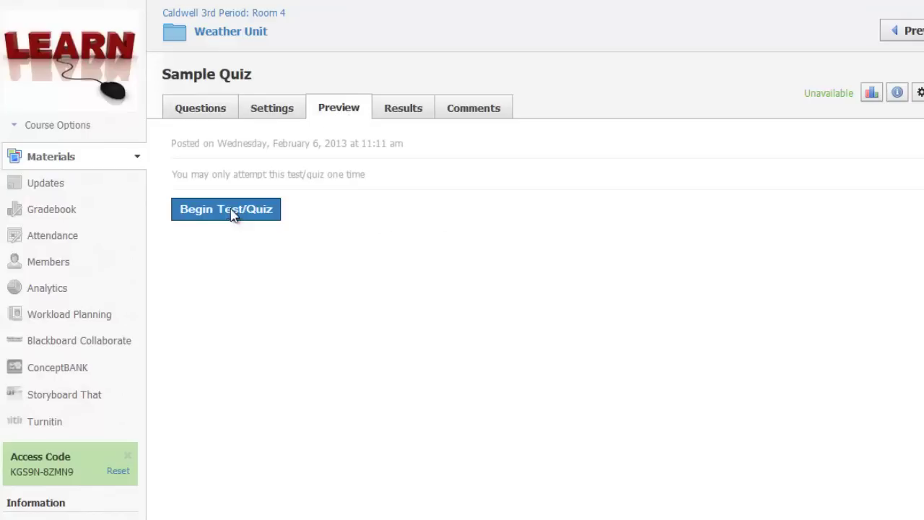
{"action": "left_click", "coordinate": [231, 213]}
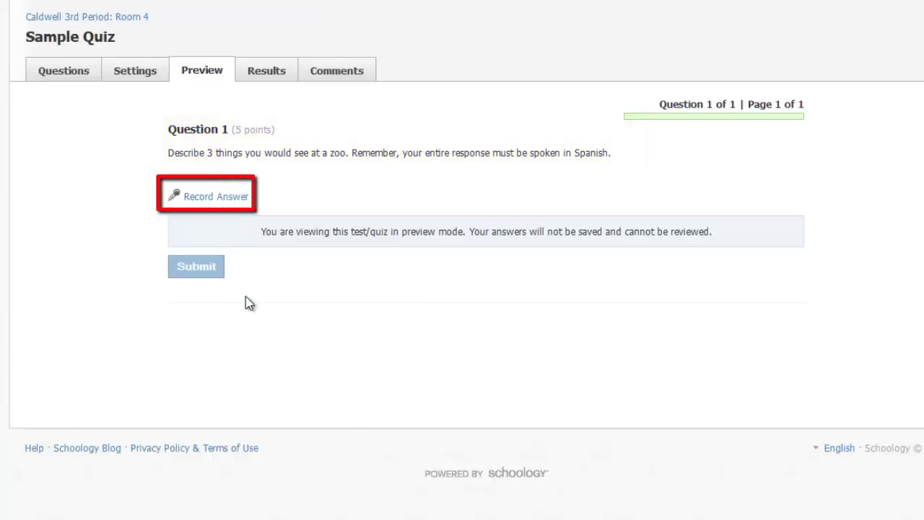
Start an audio-only recorded answer and allow and remember camera and microphone access
{"action": "left_click", "coordinate": [221, 202]}
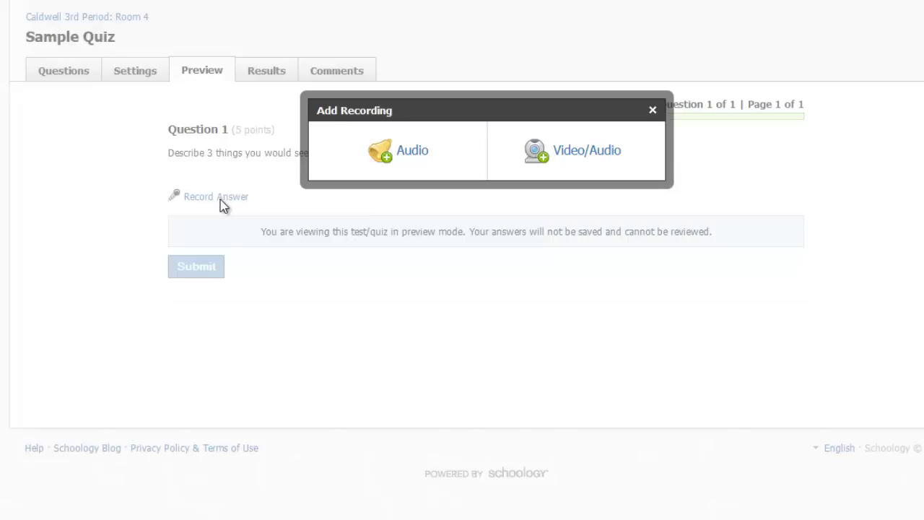
{"action": "left_click", "coordinate": [416, 152]}
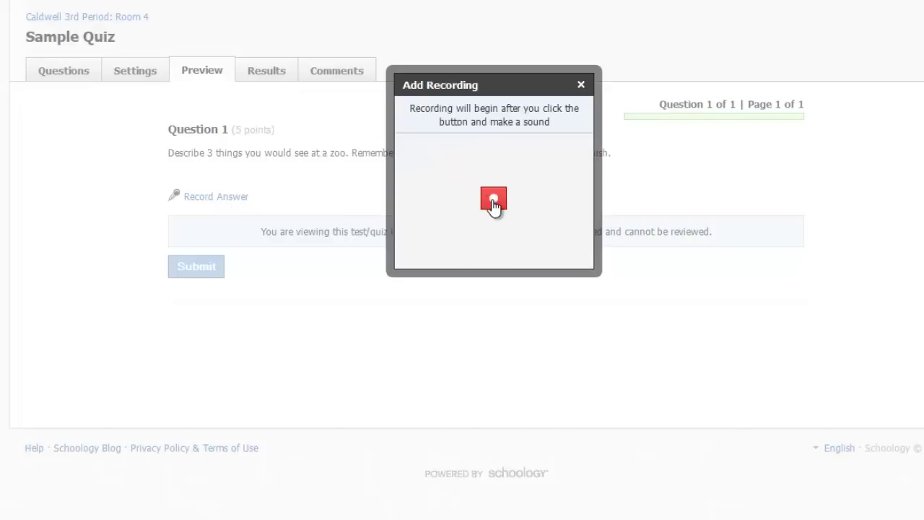
{"action": "left_click", "coordinate": [493, 202]}
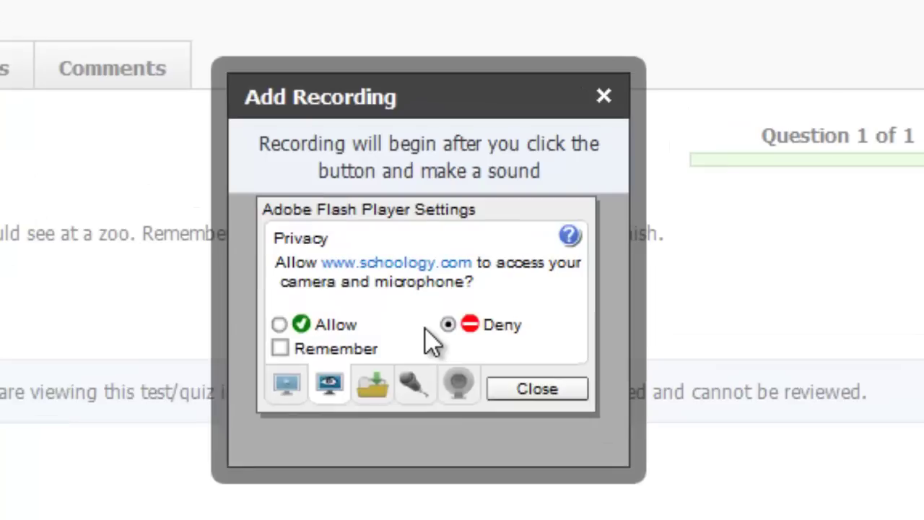
{"action": "left_click", "coordinate": [279, 324]}
{"action": "left_click", "coordinate": [280, 347]}
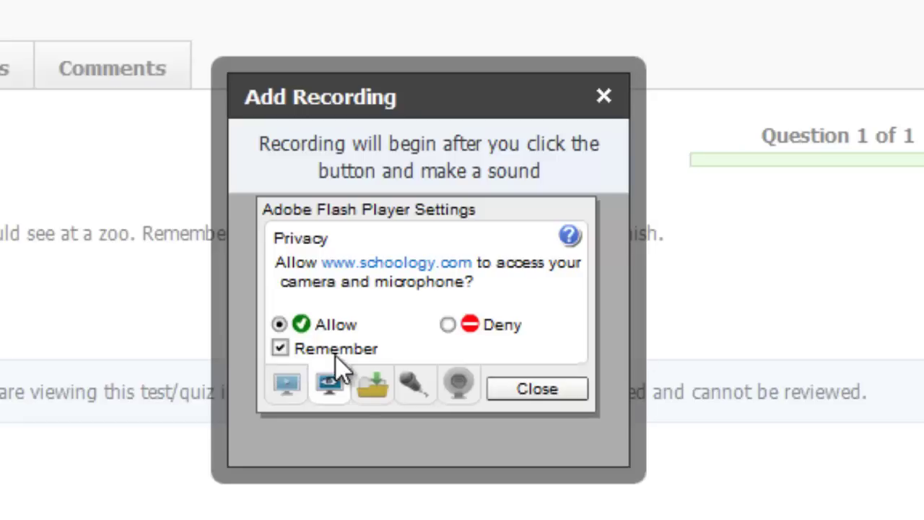
Record a 6-second spoken answer to the zoo question and attach it
{"action": "left_click", "coordinate": [532, 391]}
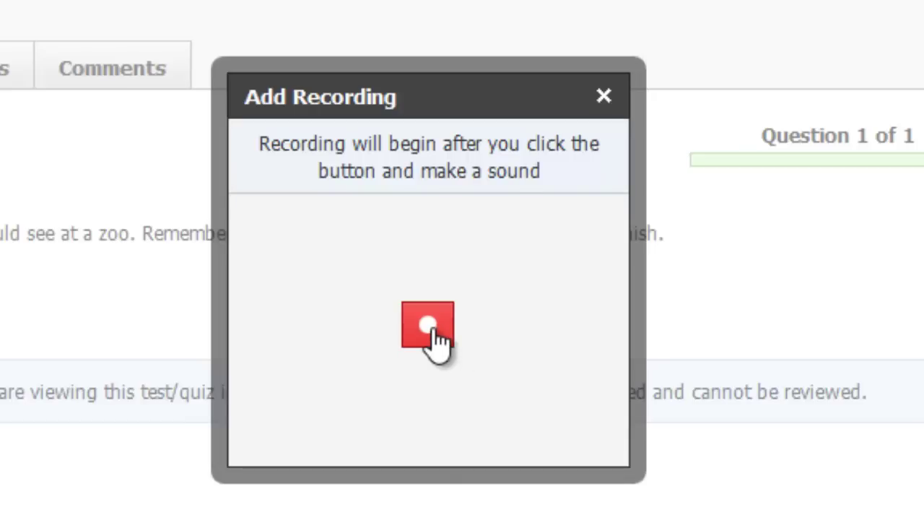
{"action": "left_click", "coordinate": [429, 328]}
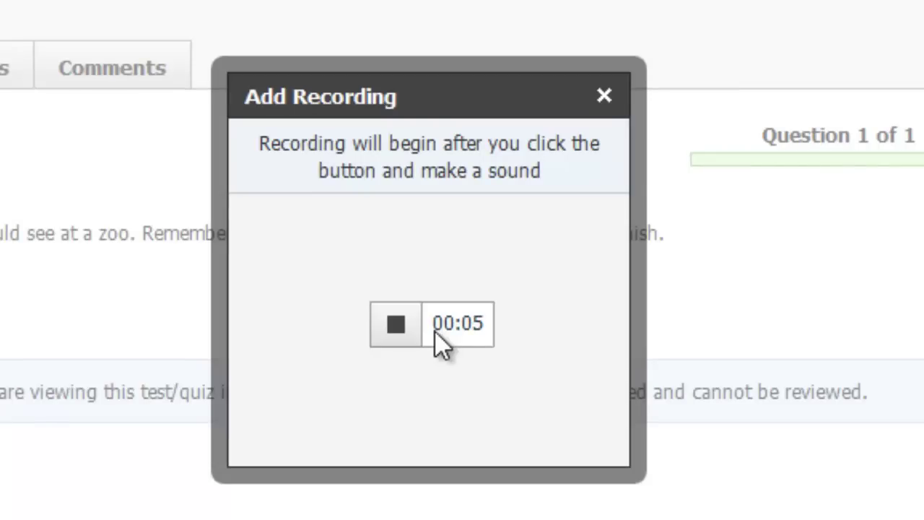
{"action": "left_click", "coordinate": [435, 332]}
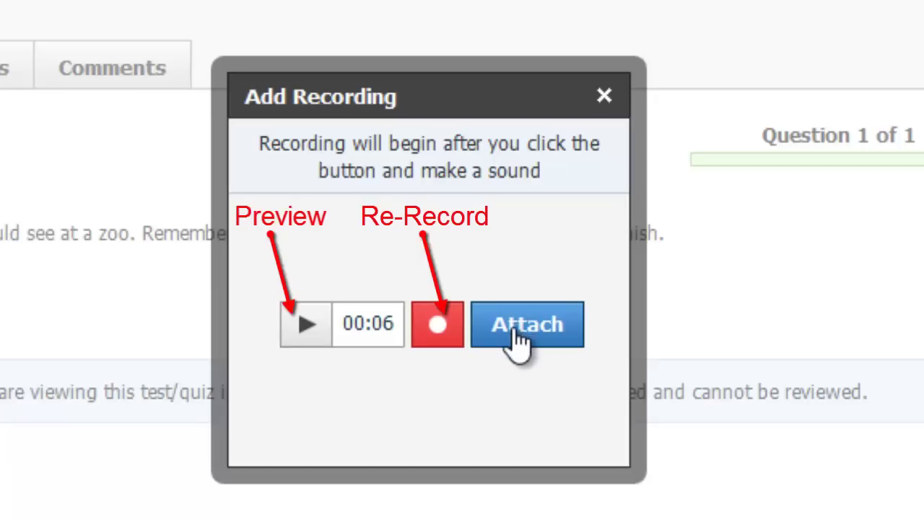
{"action": "left_click", "coordinate": [514, 335]}
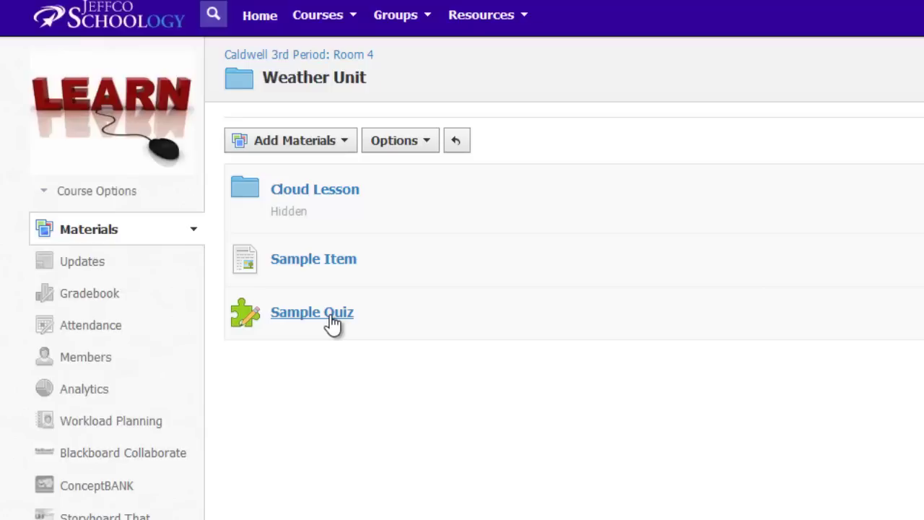
Start a new multiple-choice question in Sample Quiz, correcting 'situation' in its prompt
{"action": "left_click", "coordinate": [330, 316]}
{"action": "left_click", "coordinate": [314, 215]}
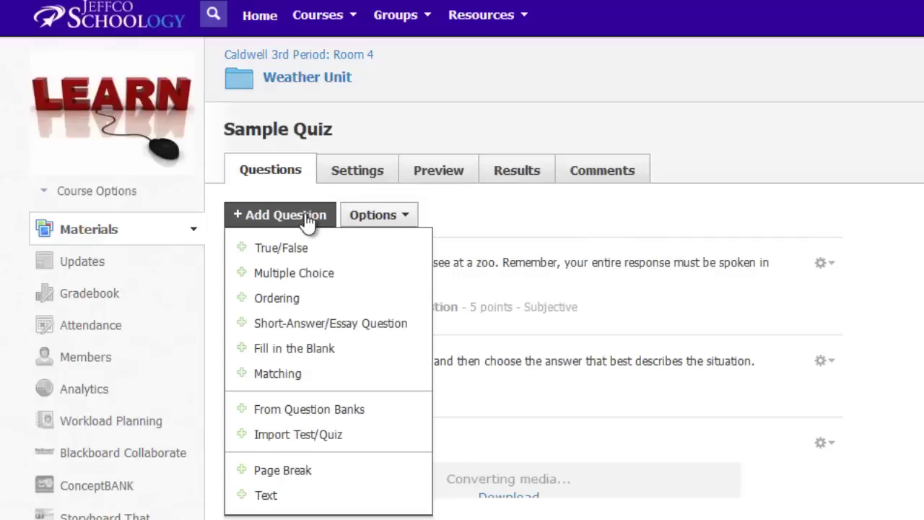
{"action": "left_click", "coordinate": [303, 269]}
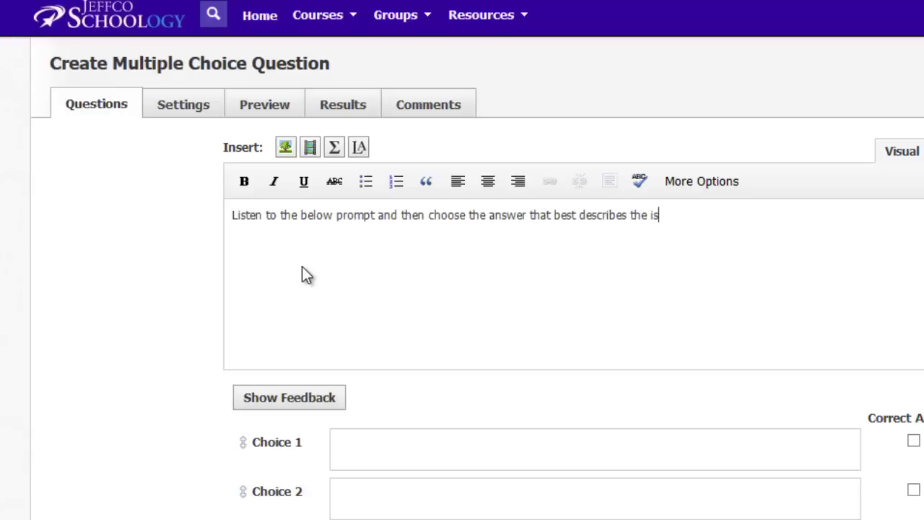
{"action": "key", "text": "BackSpace"}
{"action": "key", "text": "BackSpace"}
{"action": "type", "text": "situation"}
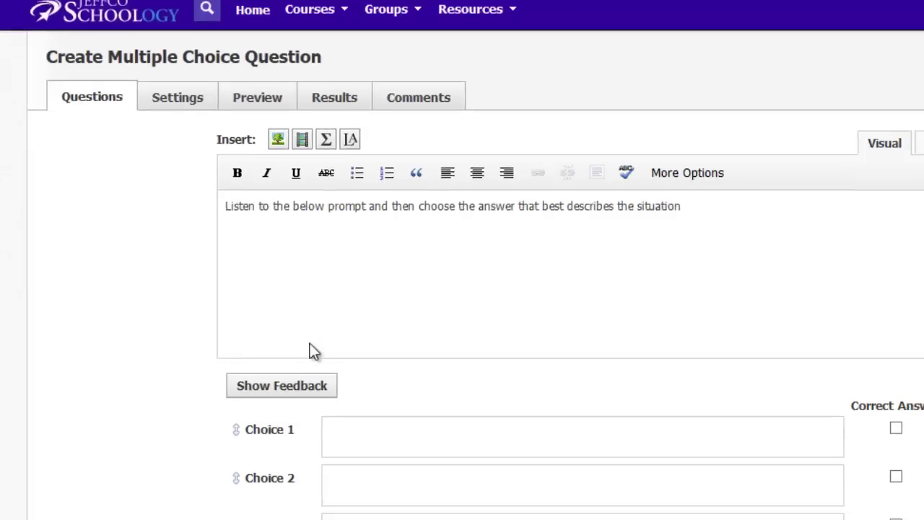
Enter answers 'choice A', 'choice B', 'choice C', remove blanks, and mark choice A correct
{"action": "left_click", "coordinate": [429, 459]}
{"action": "type", "text": "cho"}
{"action": "key", "text": "BackSpace"}
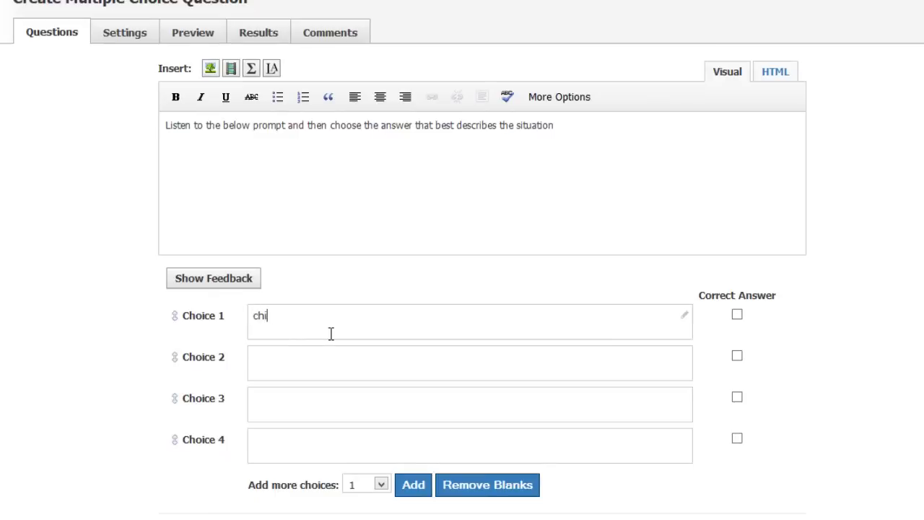
{"action": "type", "text": "oice A"}
{"action": "left_click", "coordinate": [289, 359]}
{"action": "type", "text": "choice B"}
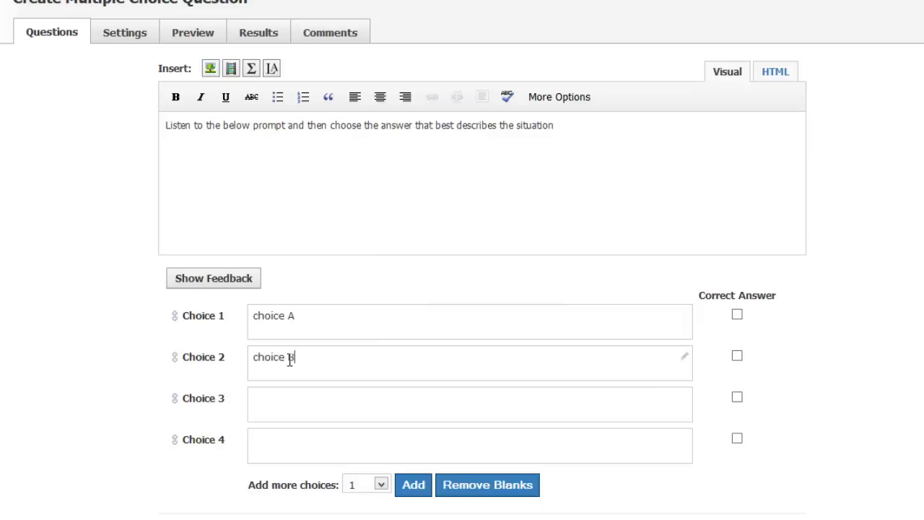
{"action": "left_click", "coordinate": [284, 405]}
{"action": "type", "text": "choice C"}
{"action": "left_click", "coordinate": [470, 486]}
{"action": "left_click", "coordinate": [736, 317]}
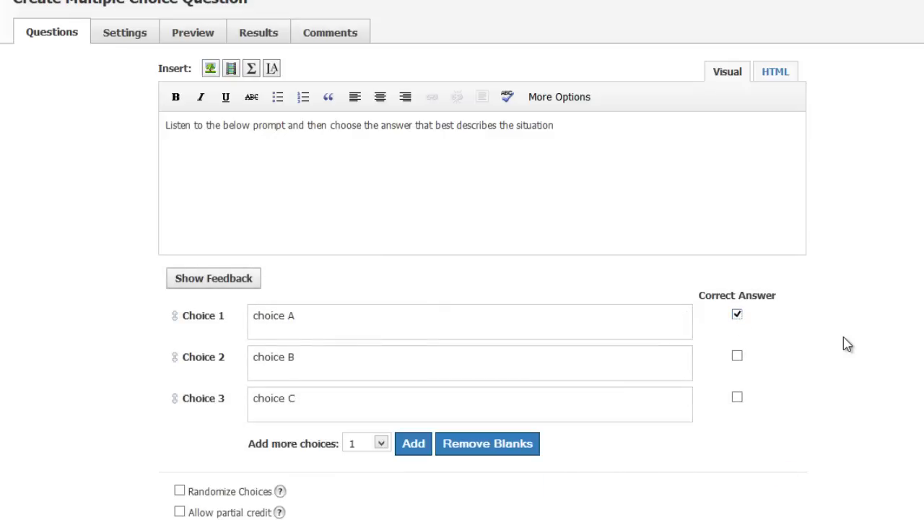
{"action": "scroll", "coordinate": [847, 344], "scroll_direction": "down", "scroll_amount": 4}
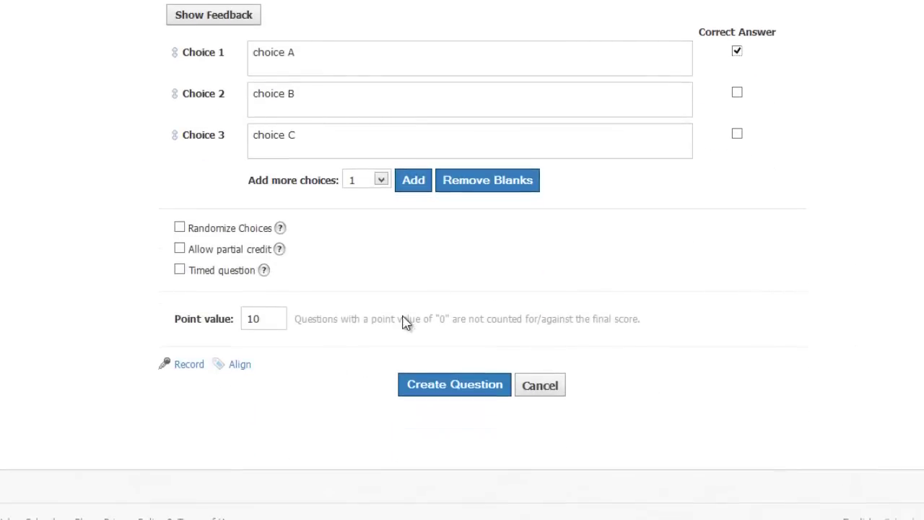
Record a four-second audio-only clip for the question and attach it
{"action": "left_click", "coordinate": [189, 365]}
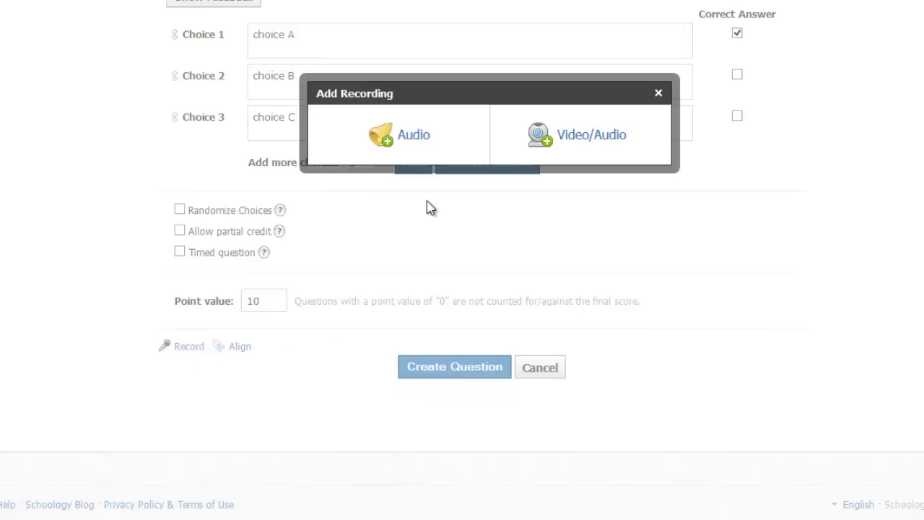
{"action": "left_click", "coordinate": [420, 135]}
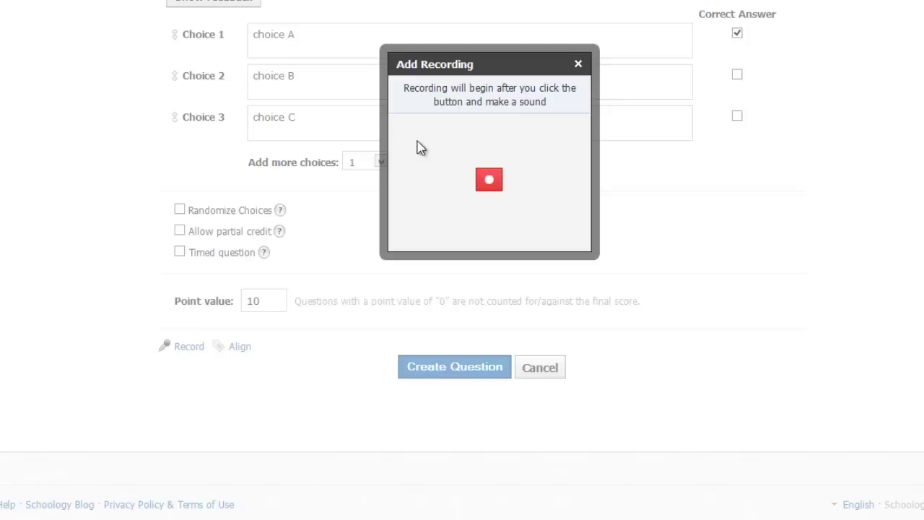
{"action": "left_click", "coordinate": [488, 181]}
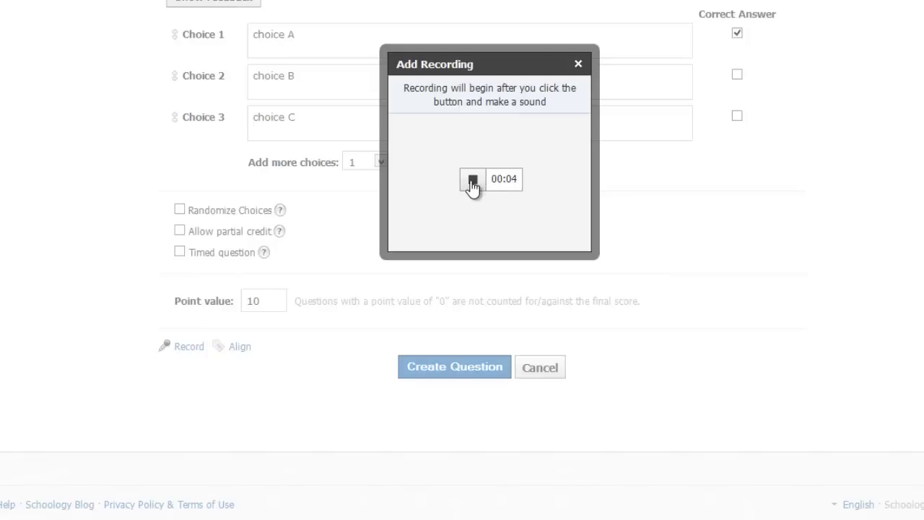
{"action": "left_click", "coordinate": [473, 180]}
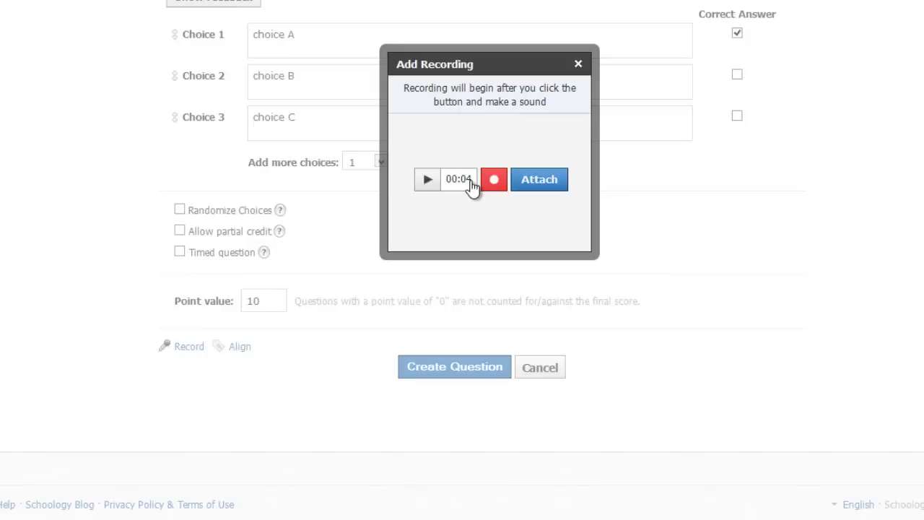
{"action": "left_click", "coordinate": [544, 191]}
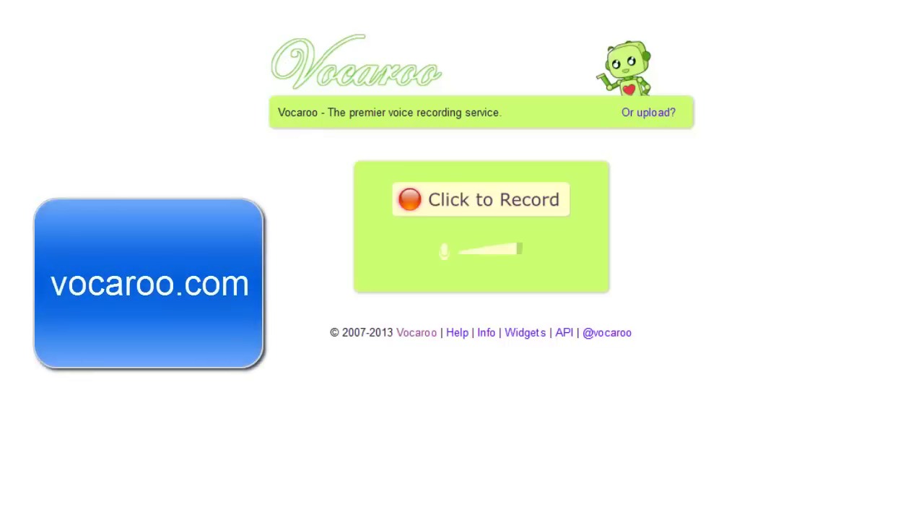
Record a short voice prompt in Vocaroo with microphone access allowed and save it online
{"action": "left_click", "coordinate": [528, 201]}
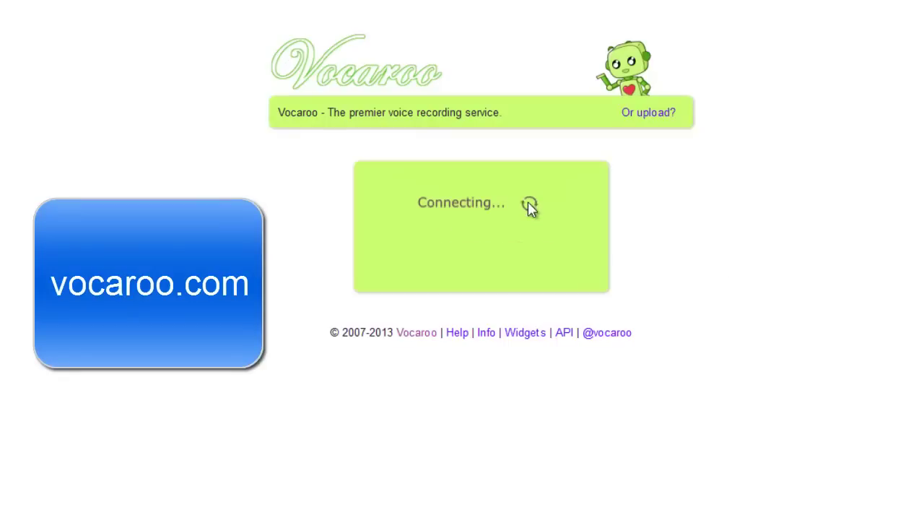
{"action": "left_click", "coordinate": [474, 271]}
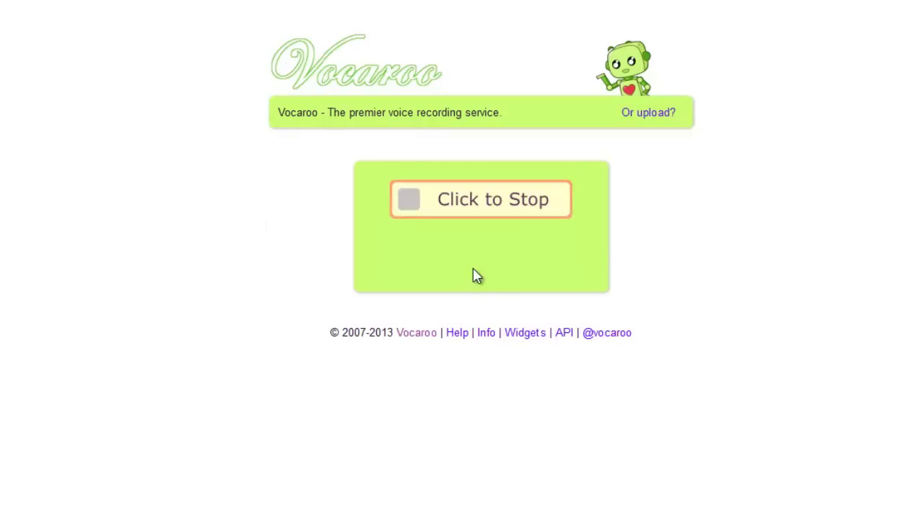
{"action": "left_click", "coordinate": [488, 208]}
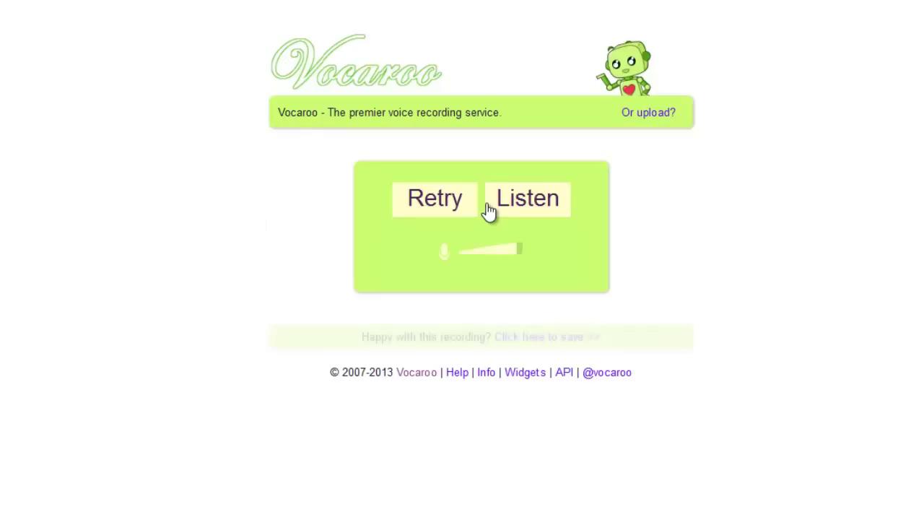
{"action": "left_click", "coordinate": [521, 344]}
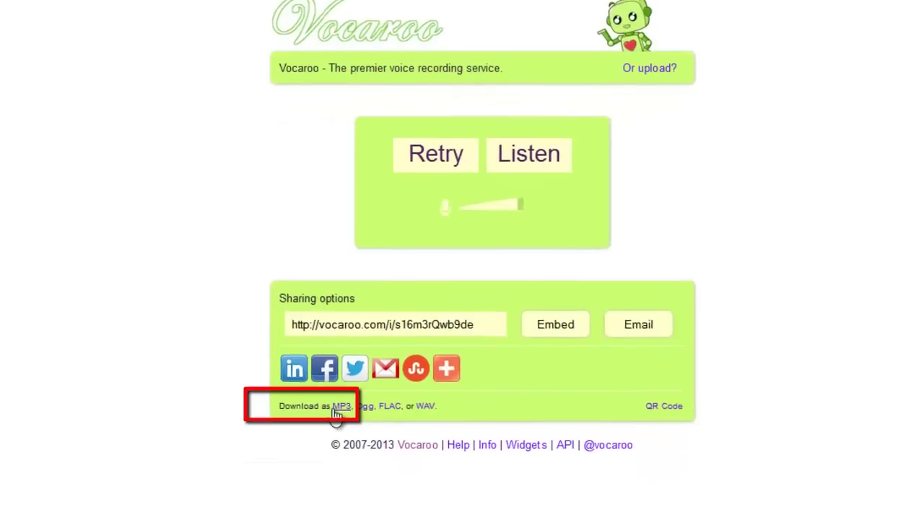
Download the recording's MP3 under the name 'quiz Q2'
{"action": "right_click", "coordinate": [336, 452]}
{"action": "left_click", "coordinate": [368, 405]}
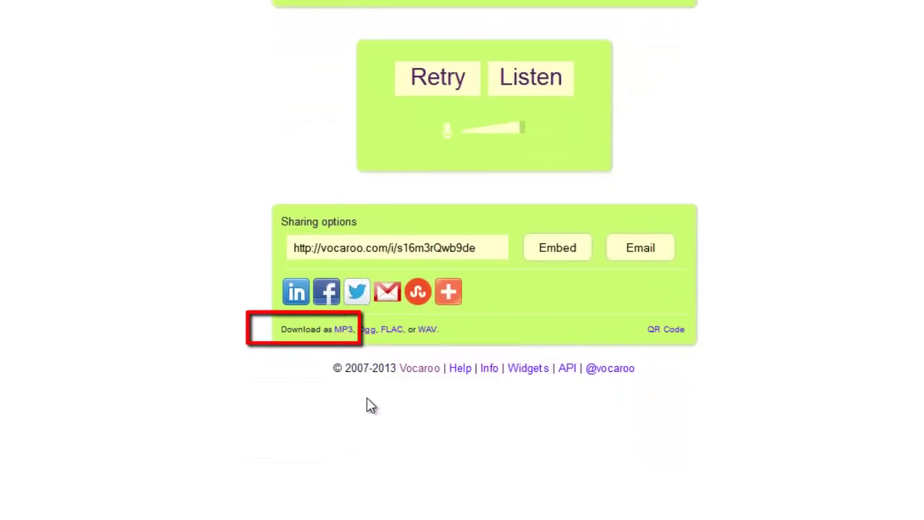
{"action": "type", "text": "quiz "}
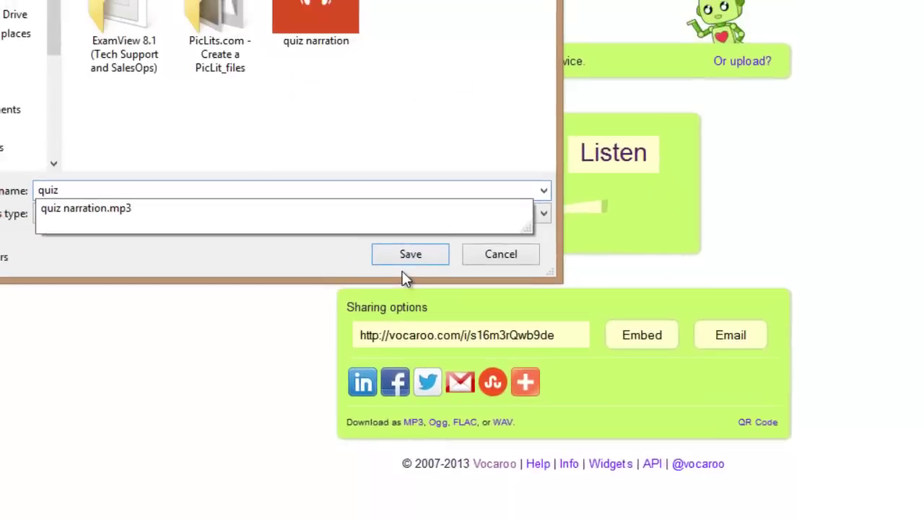
{"action": "type", "text": "Q2"}
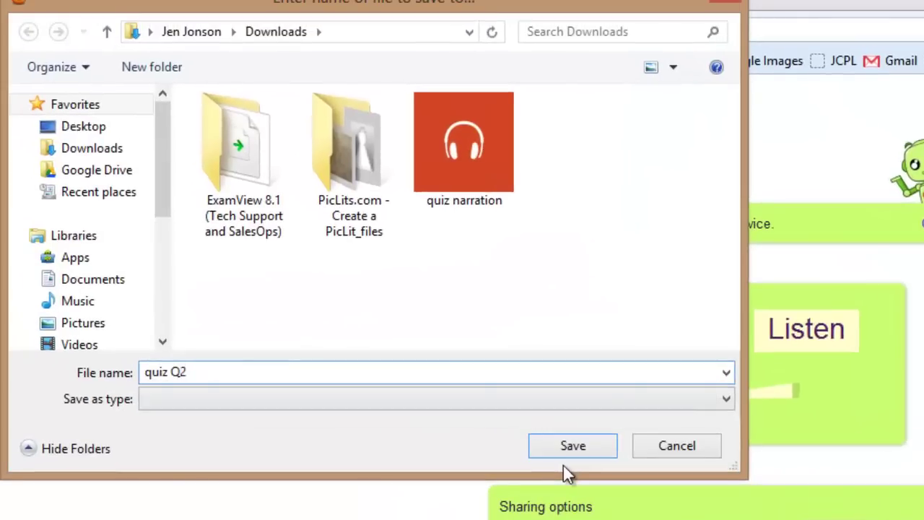
Save the quiz Q2 MP3 and place the cursor on the empty line after 'Listen to the narration.'
{"action": "left_click", "coordinate": [549, 443]}
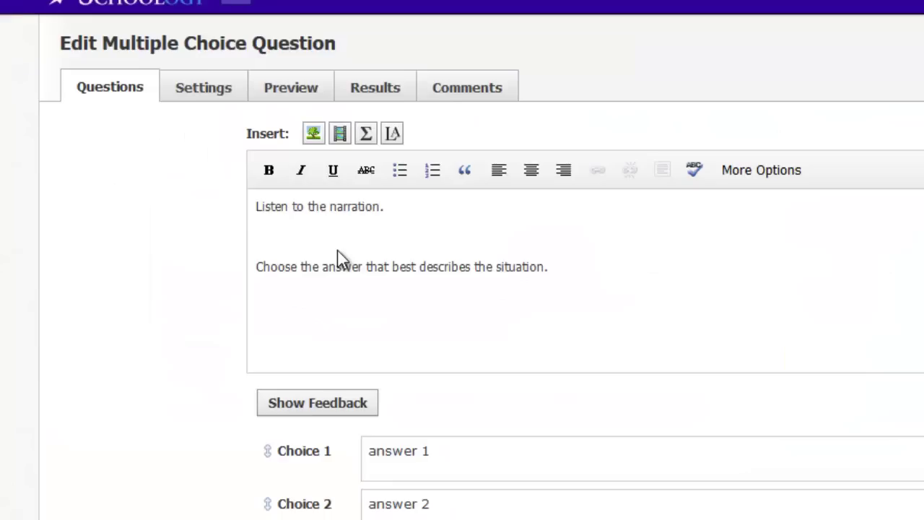
{"action": "left_click", "coordinate": [323, 315]}
{"action": "left_click", "coordinate": [554, 263]}
{"action": "left_click", "coordinate": [485, 219]}
{"action": "left_click", "coordinate": [268, 234]}
Embed the quiz Q2 audio file in the question prompt and save the question
{"action": "left_click", "coordinate": [340, 134]}
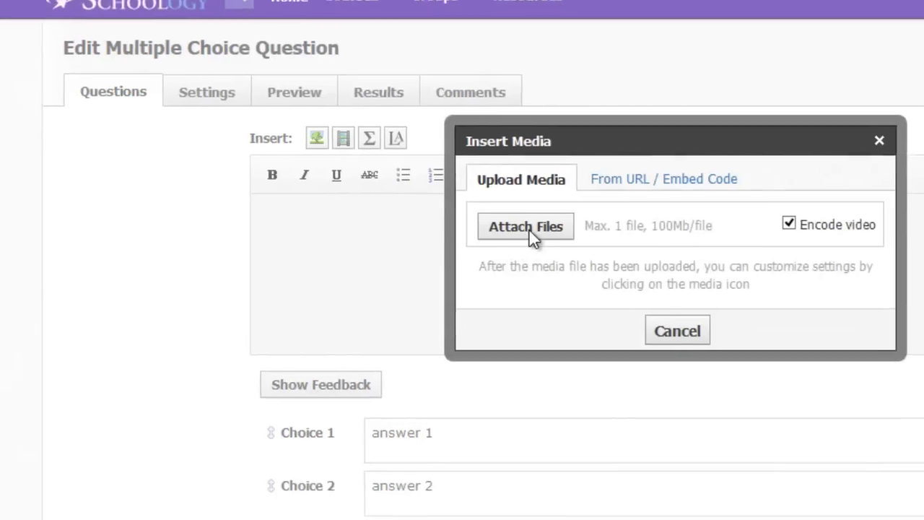
{"action": "left_click", "coordinate": [529, 230]}
{"action": "left_click", "coordinate": [180, 102]}
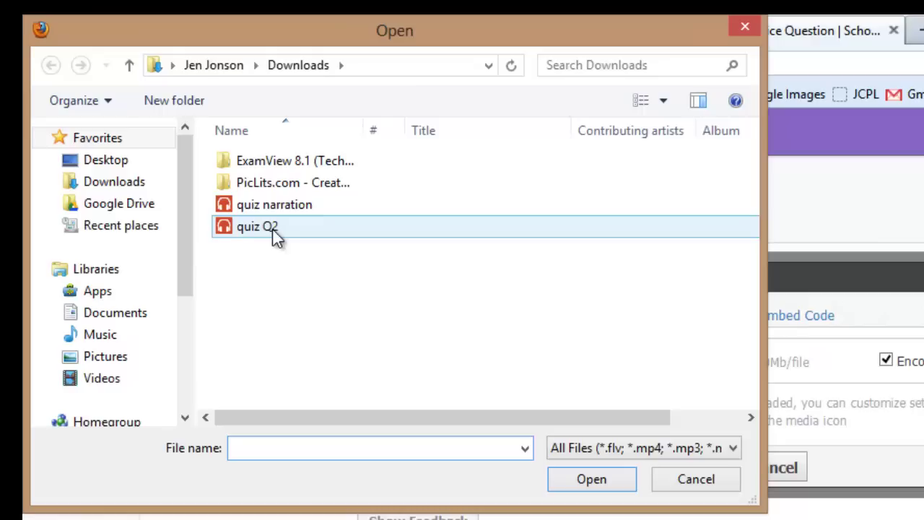
{"action": "left_click", "coordinate": [276, 232]}
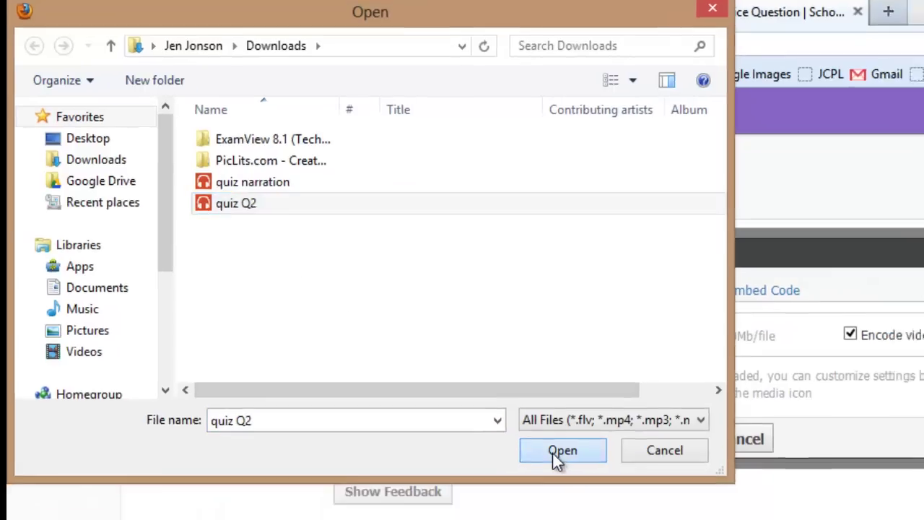
{"action": "left_click", "coordinate": [586, 491]}
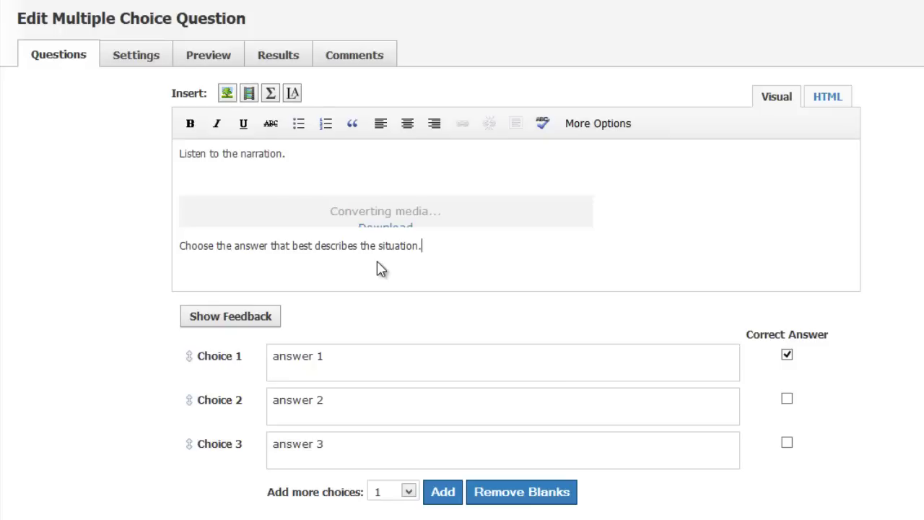
{"action": "left_click", "coordinate": [274, 182]}
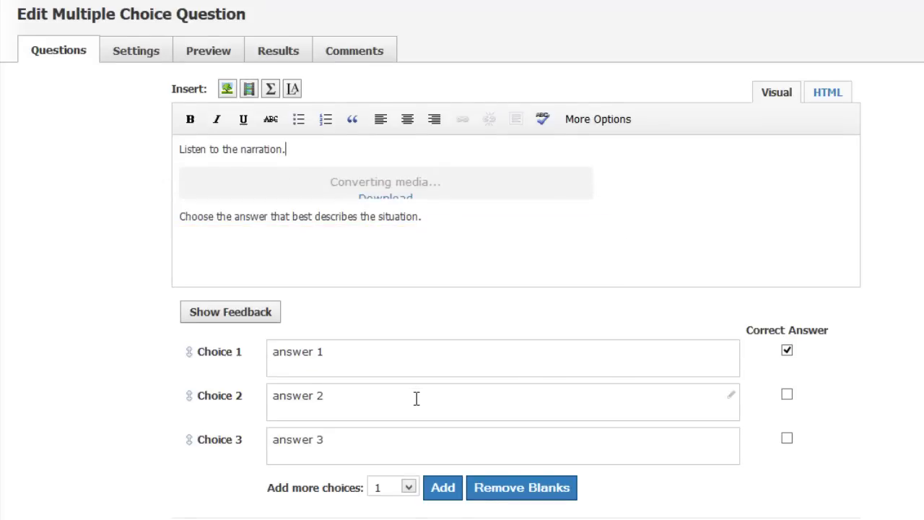
{"action": "scroll", "coordinate": [414, 398], "scroll_direction": "down", "scroll_amount": 4}
{"action": "left_click", "coordinate": [462, 431]}
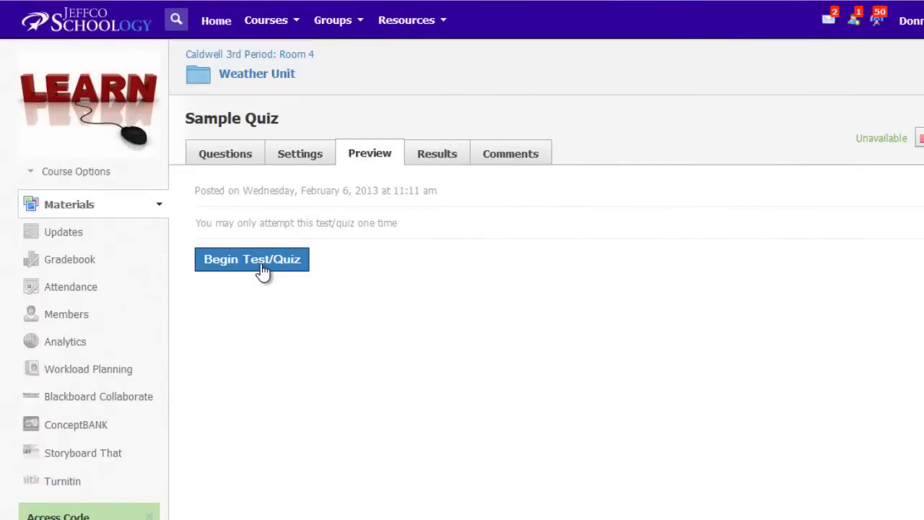
Begin the quiz preview and play Question 2's 3-second narration clip
{"action": "left_click", "coordinate": [252, 259]}
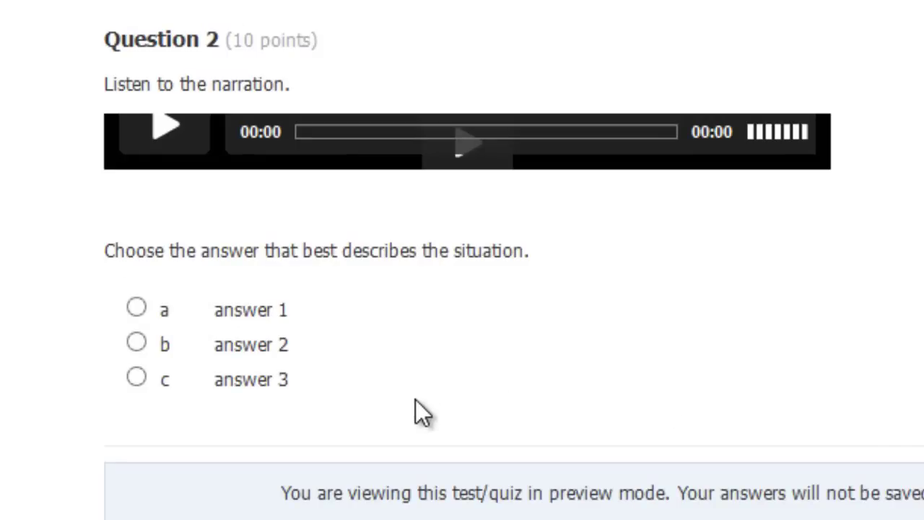
{"action": "left_click", "coordinate": [164, 134]}
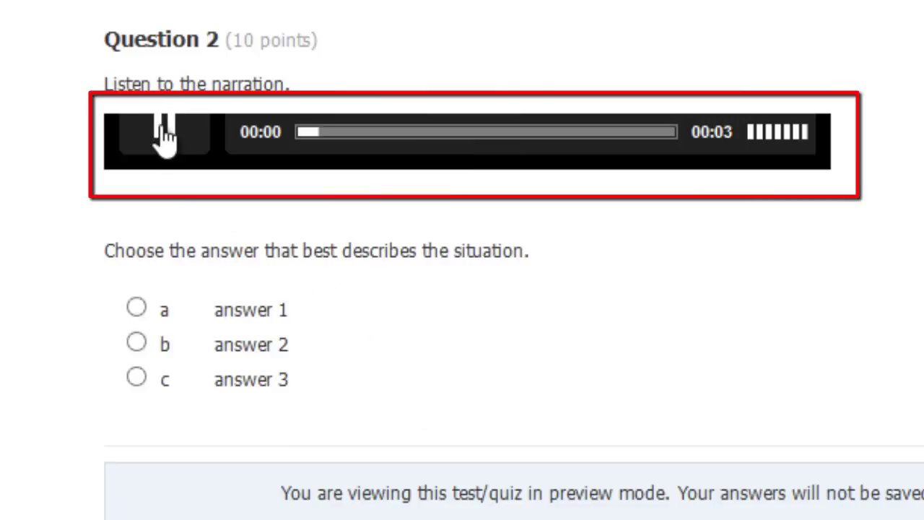